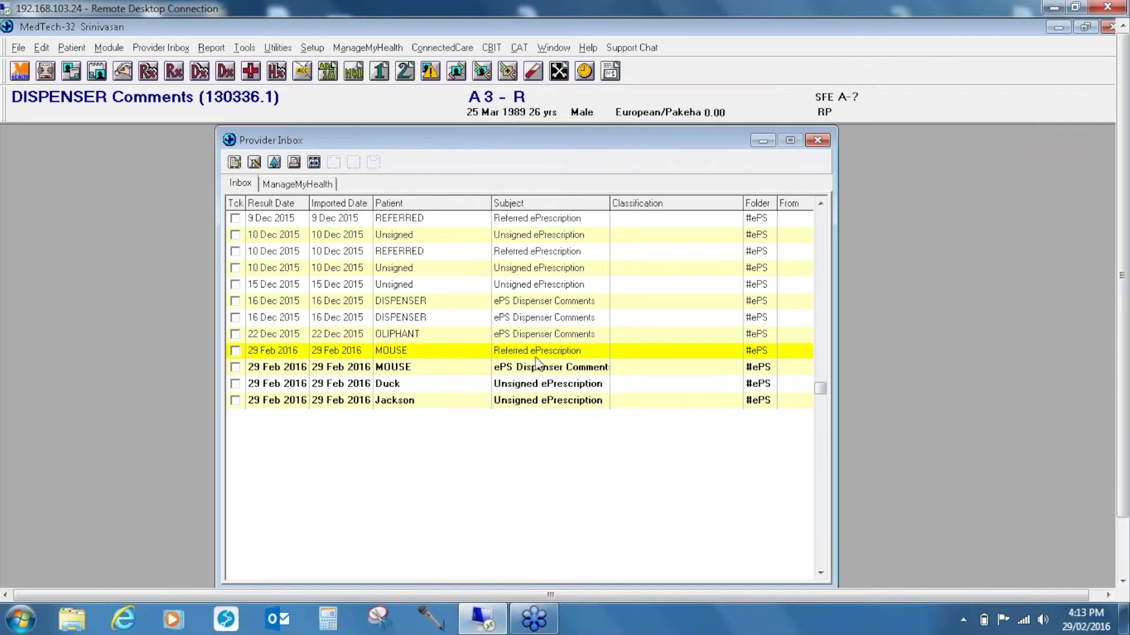
# Open the Referred ePrescription for MOUSE, showing paracetamol suppository for approval.
pyautogui.doubleClick(597, 353)
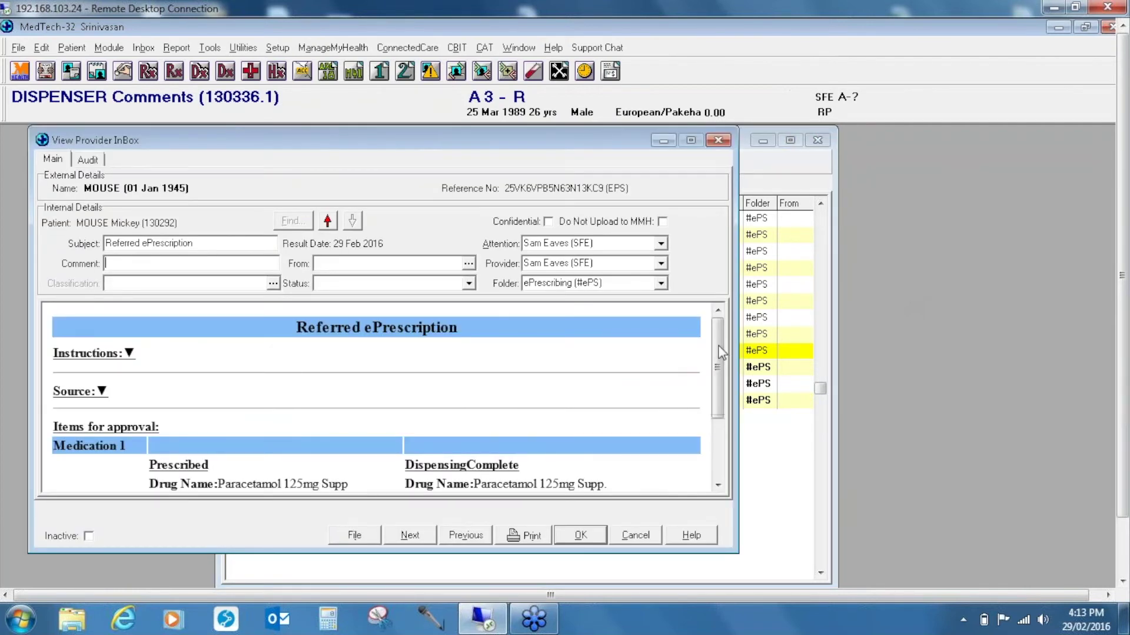
pyautogui.moveTo(719, 354); pyautogui.dragTo(717, 401)
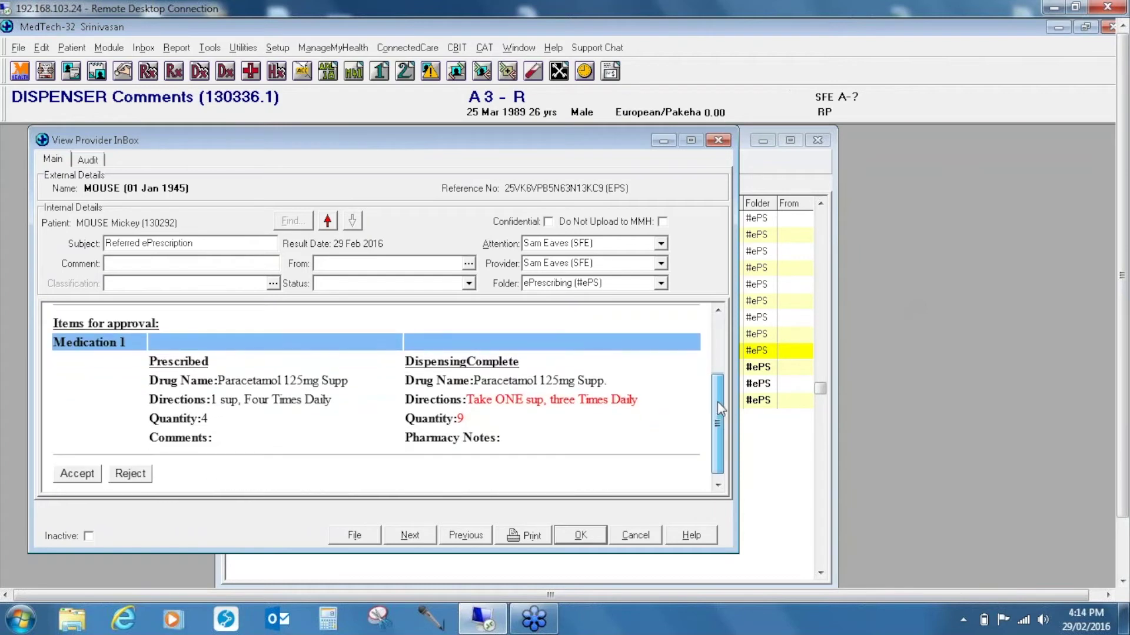